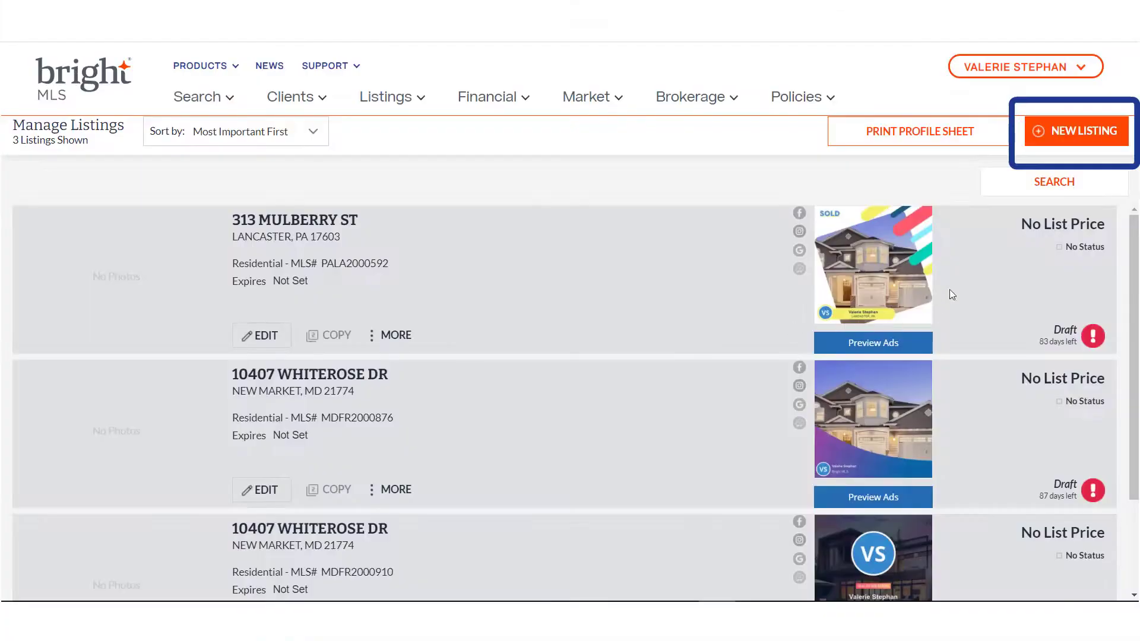
Start a new listing from Manage Listings with Residential as the property type
click(1072, 142)
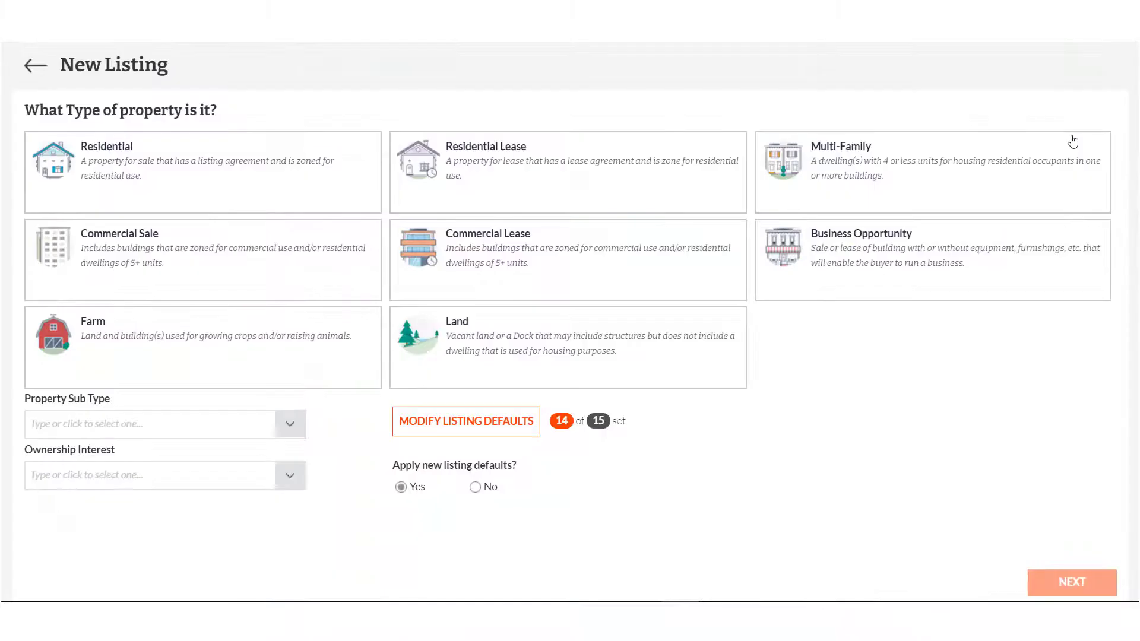
click(319, 172)
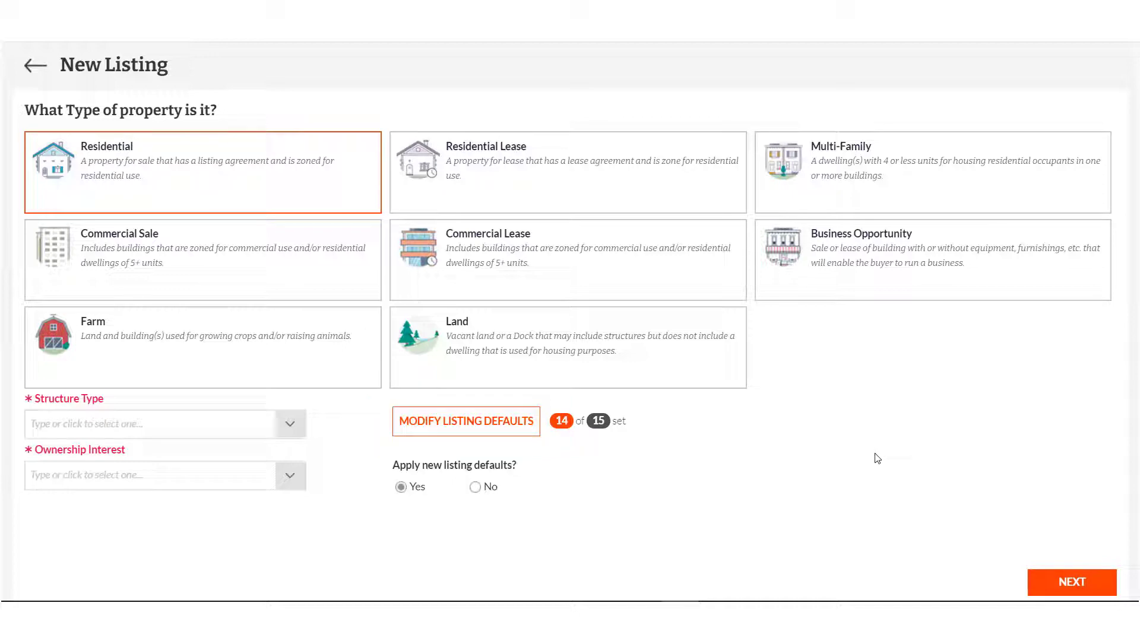
click(1072, 583)
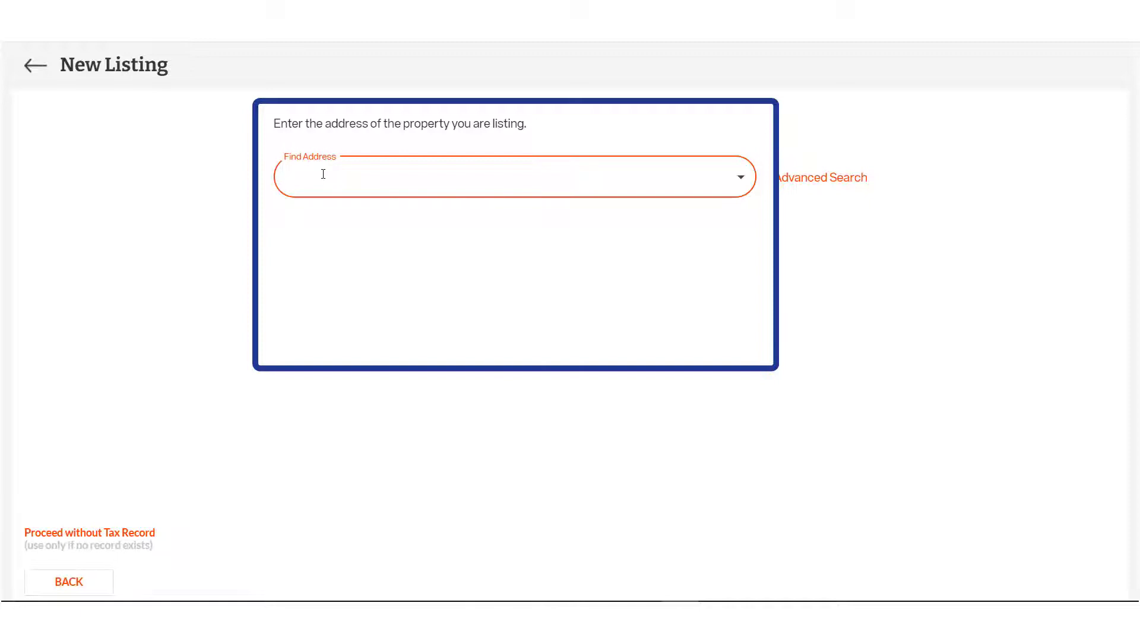
text(425 Hines Dr)
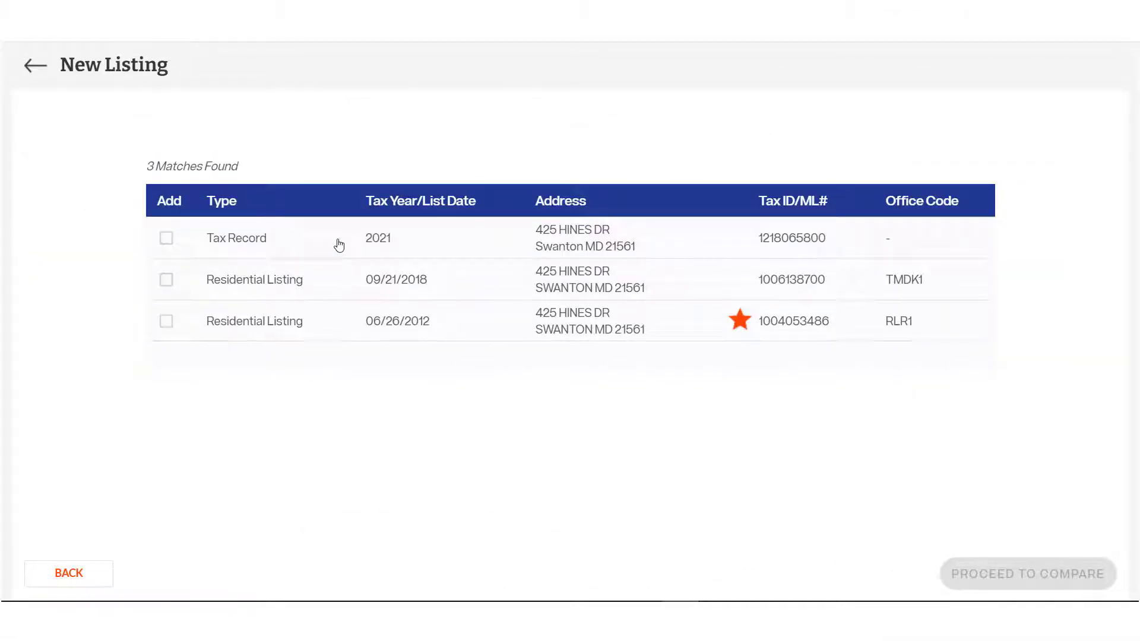
Add all three matches: the 2021 tax record and the 2018 and 2012 residential listings
click(168, 241)
click(167, 282)
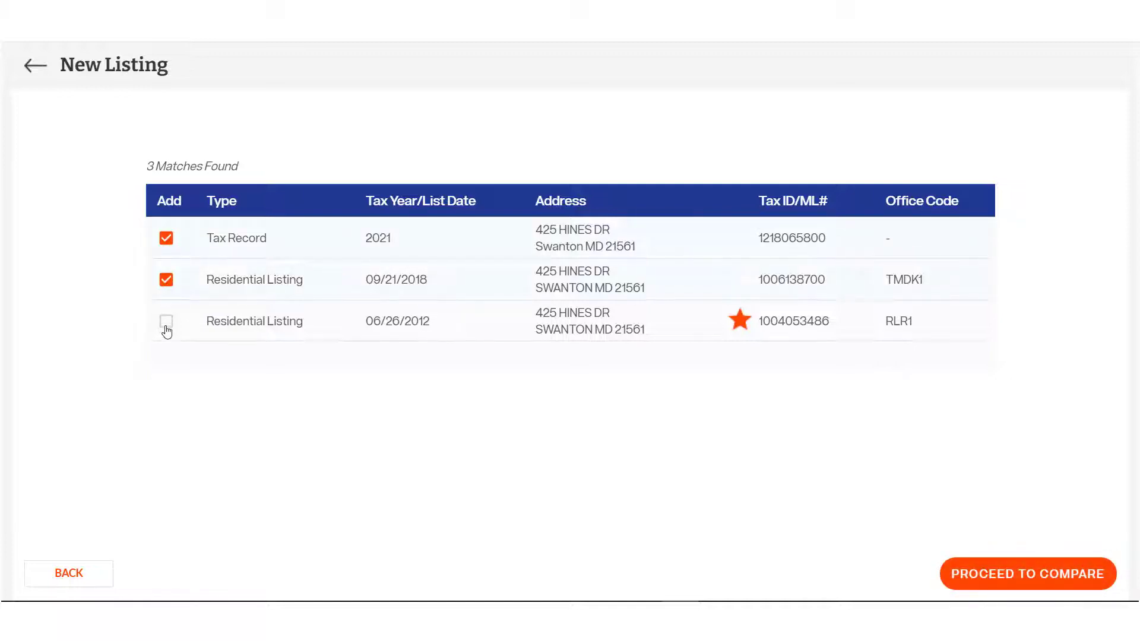
click(167, 327)
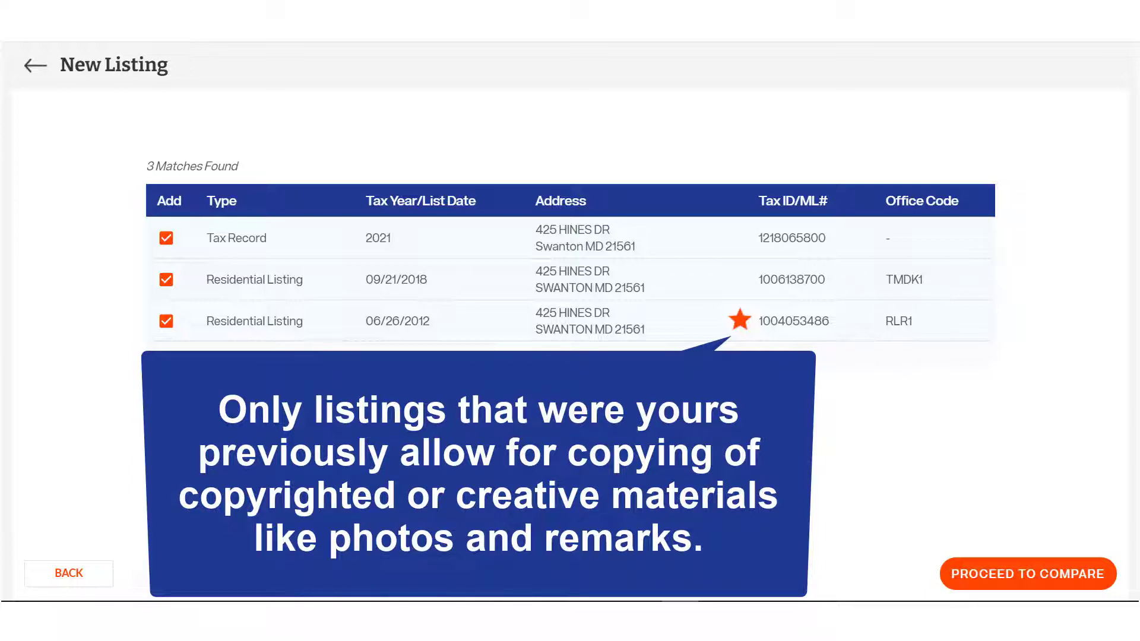
Load the three selected records into the Listing Assistant comparison
click(985, 573)
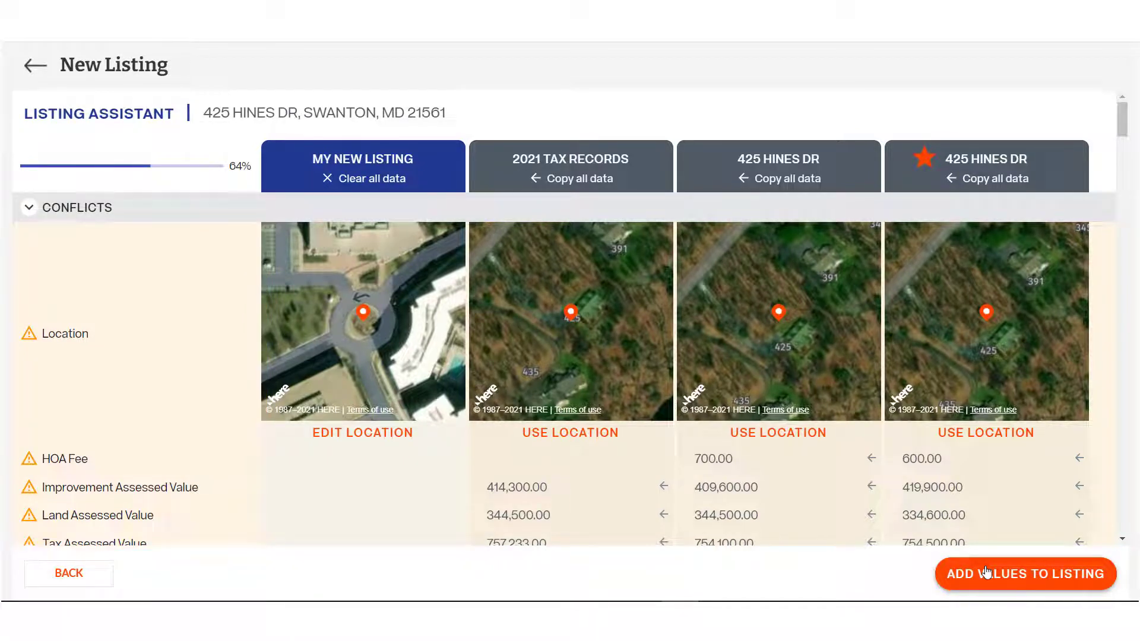
Copy all data from the 2018 listing, then overlay the 2021 tax record values
click(813, 187)
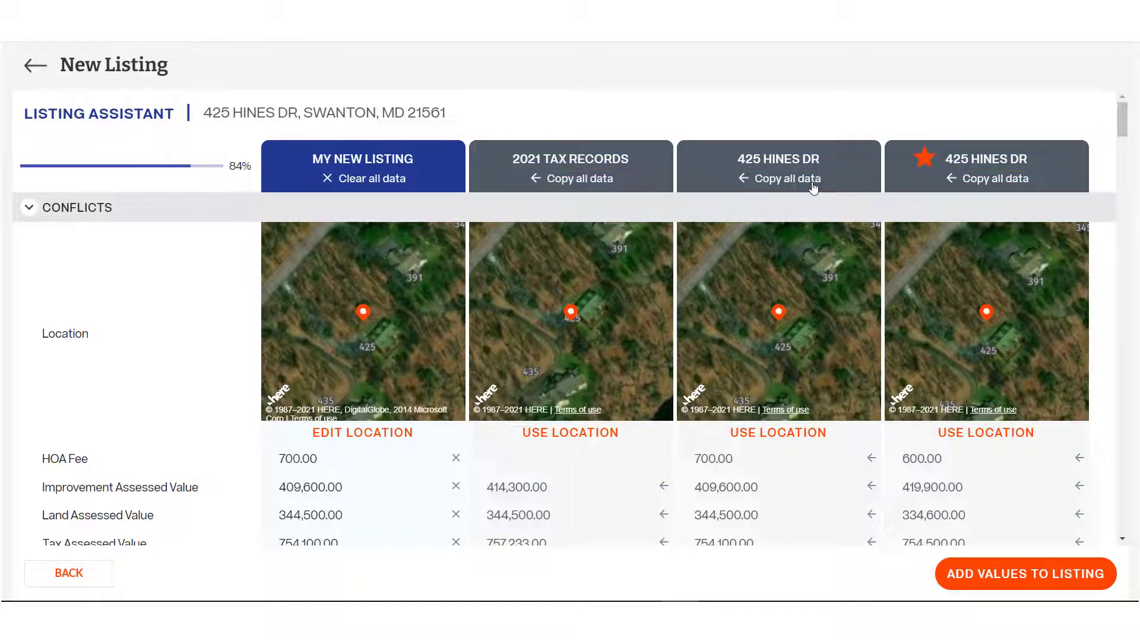
click(607, 185)
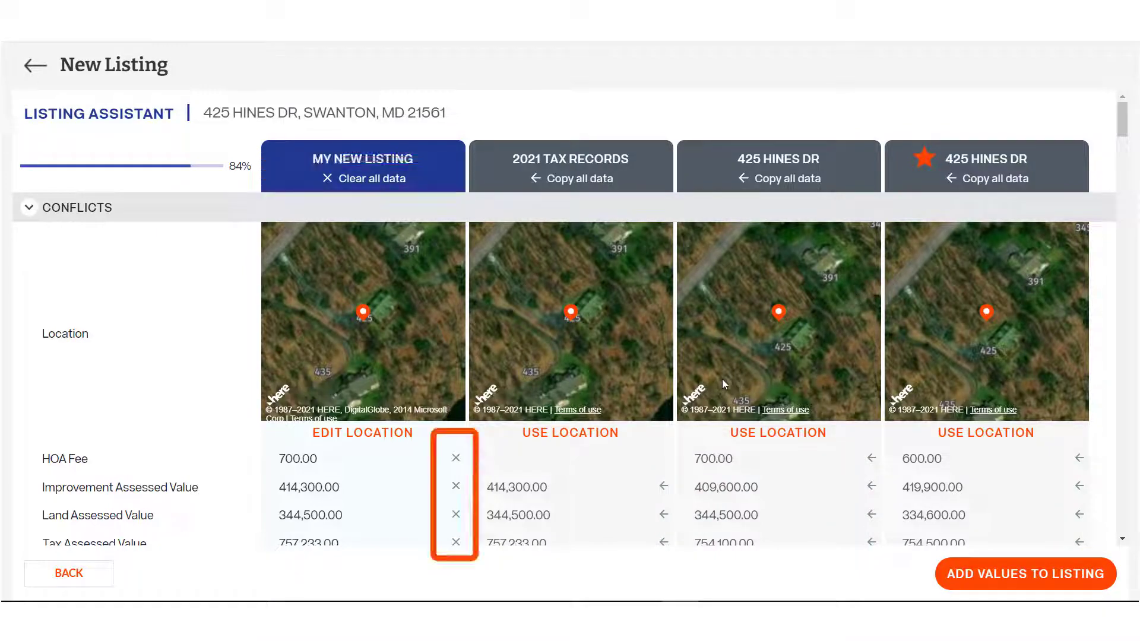
Copy the starred listing's construction materials and replace the Asphalt roof with Metal
scroll(722, 379, down, 3)
scroll(724, 383, down, 4)
click(1079, 426)
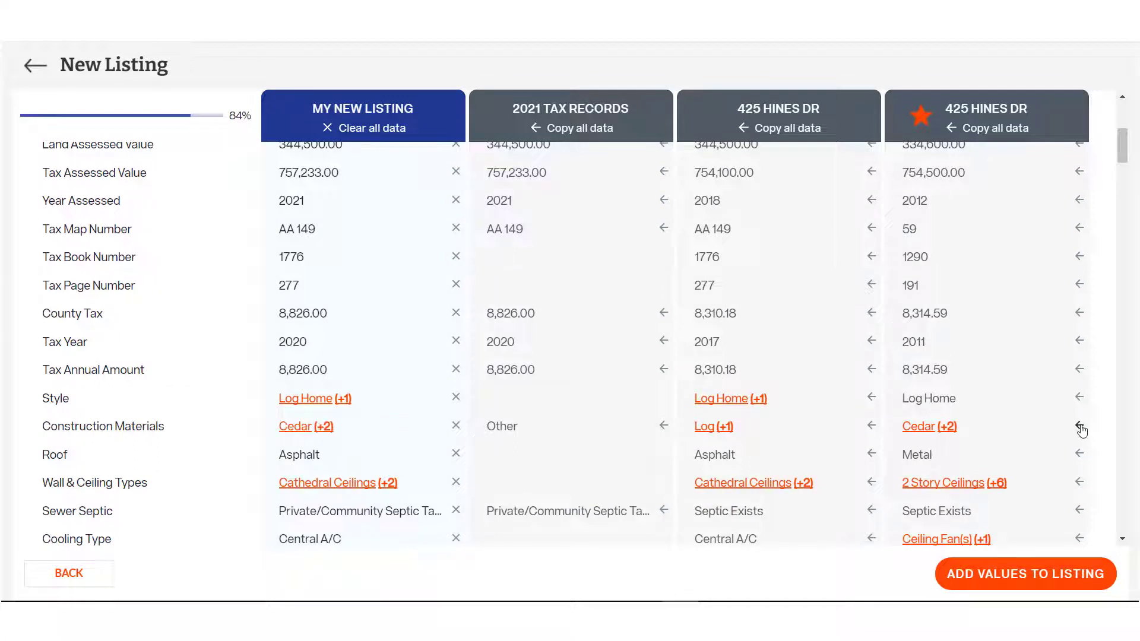
click(456, 454)
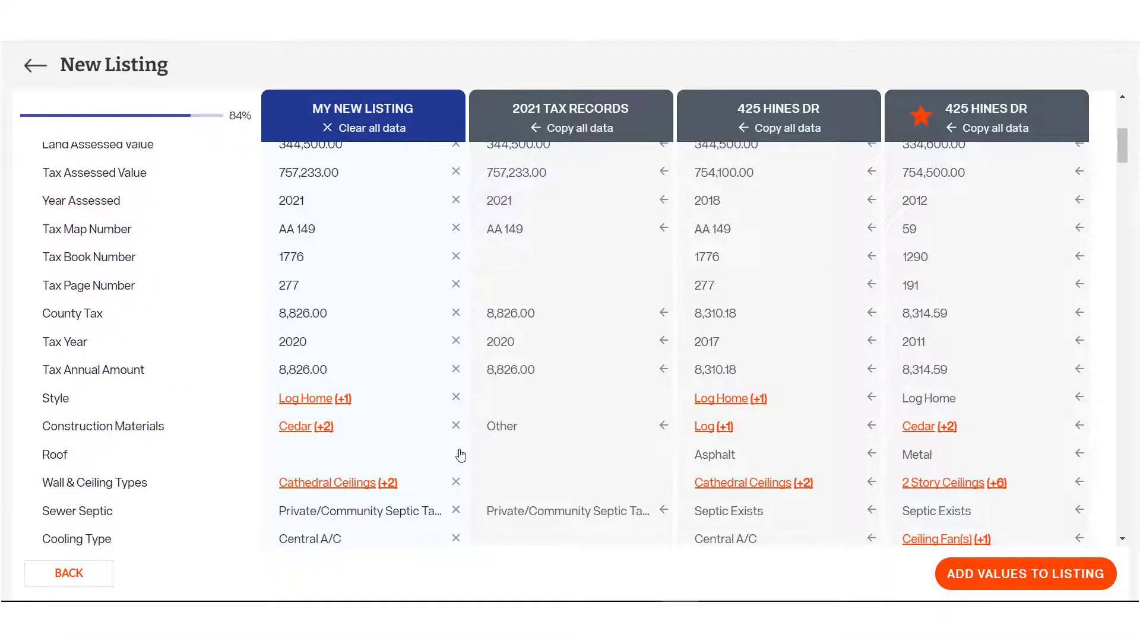
click(1078, 454)
Use all seven wall and ceiling types from the starred listing, then review construction materials
scroll(873, 399, down, 1)
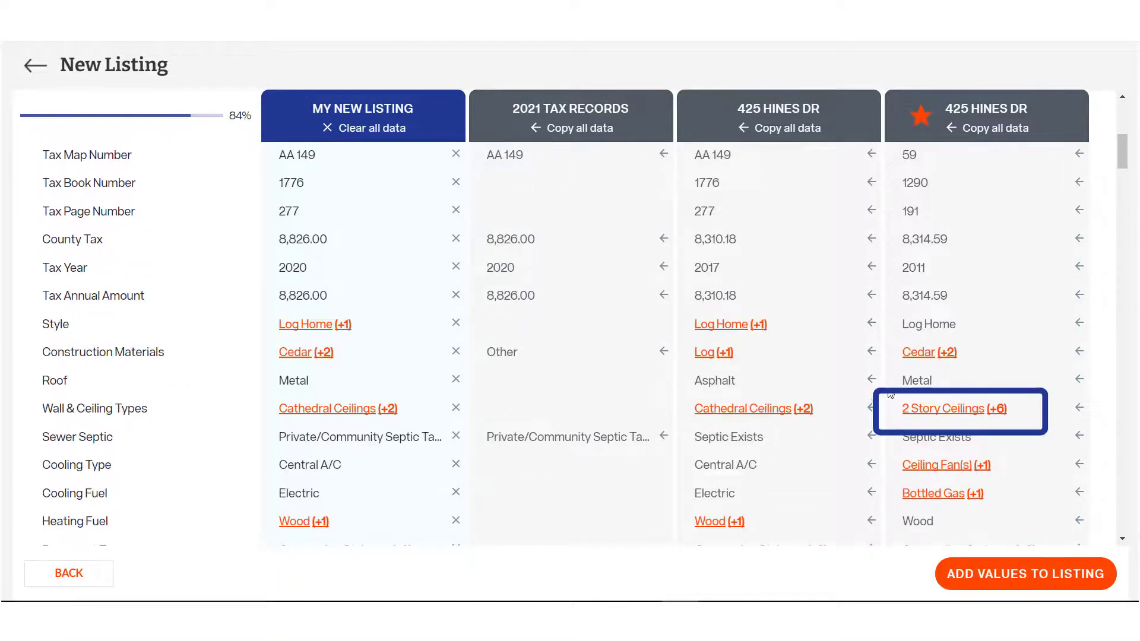
click(991, 414)
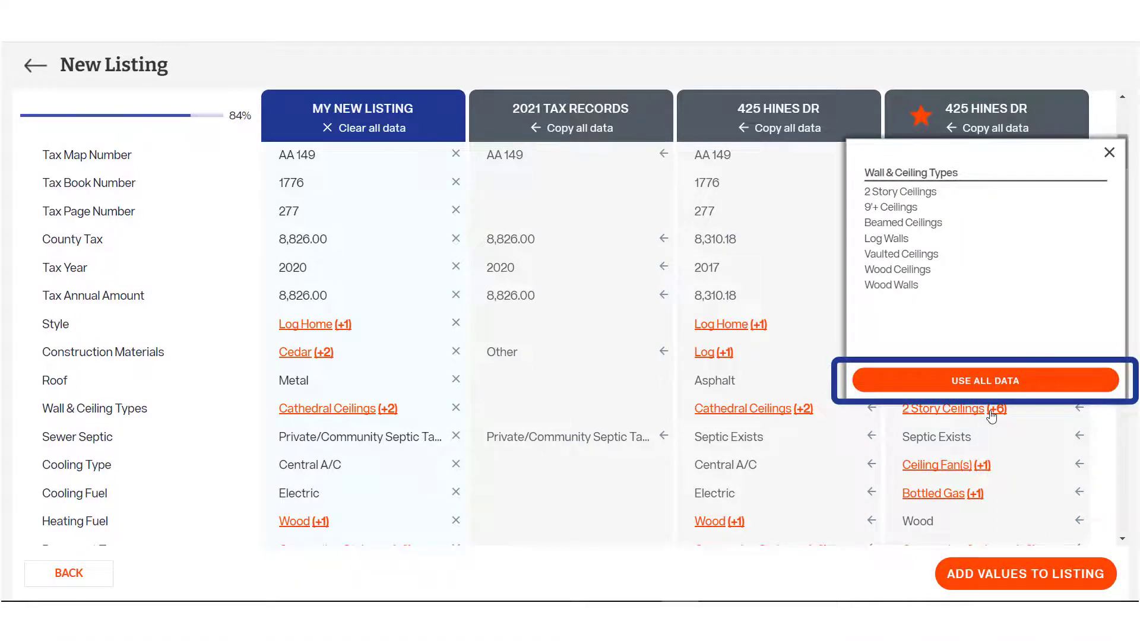
click(995, 386)
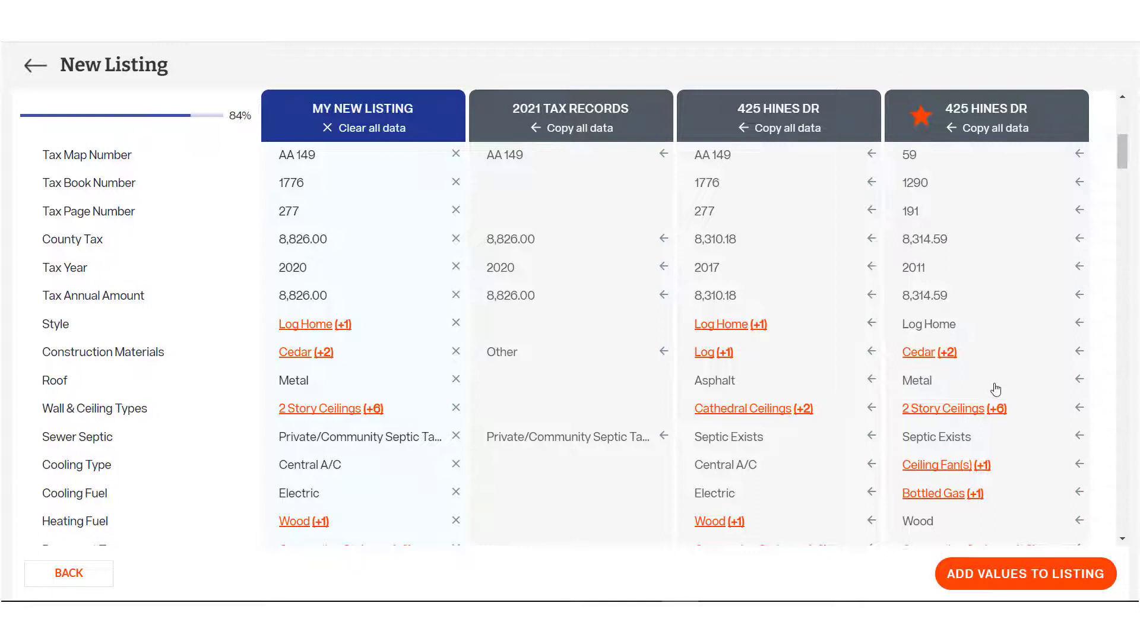
click(319, 353)
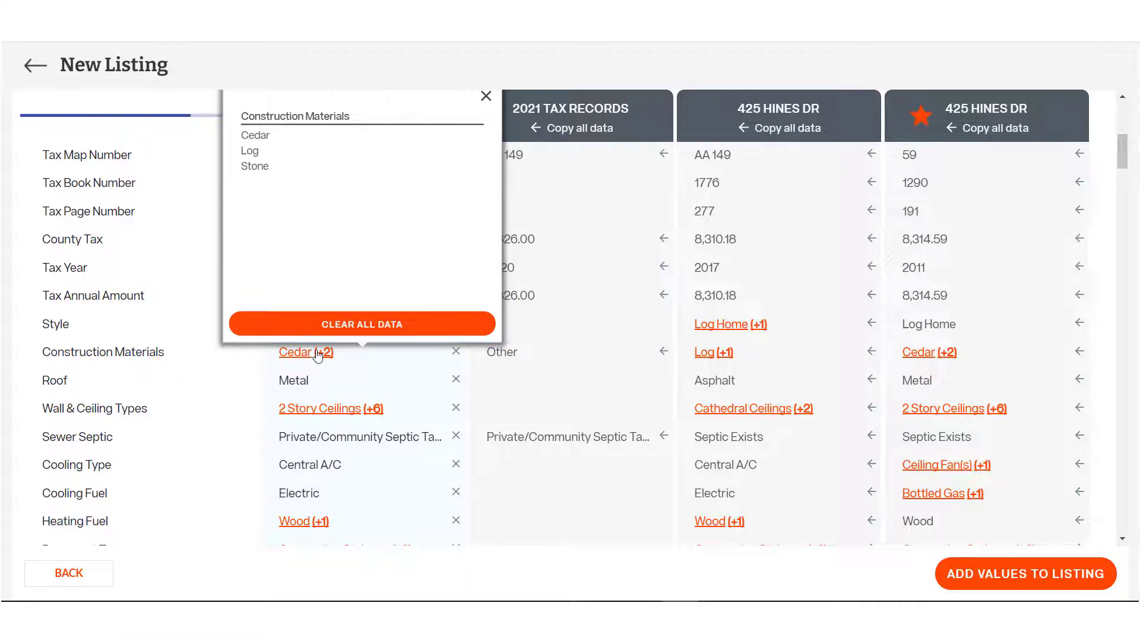
click(319, 354)
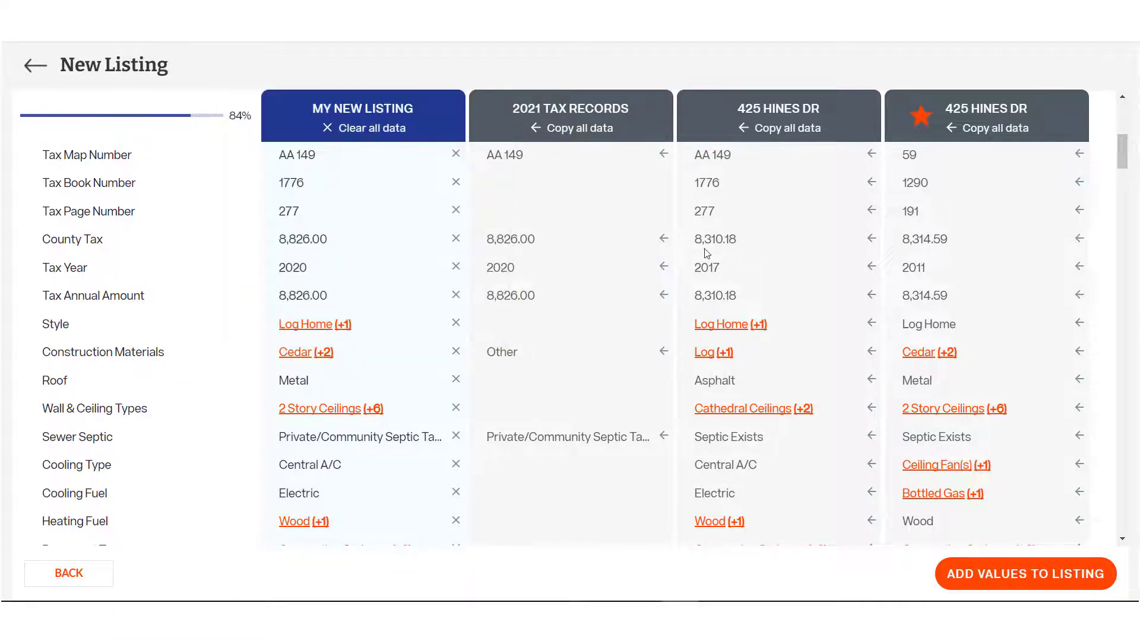
scroll(953, 375, down, 4)
Scroll through the rest of the comparison and leave the Listing Assistant page
scroll(952, 375, down, 6)
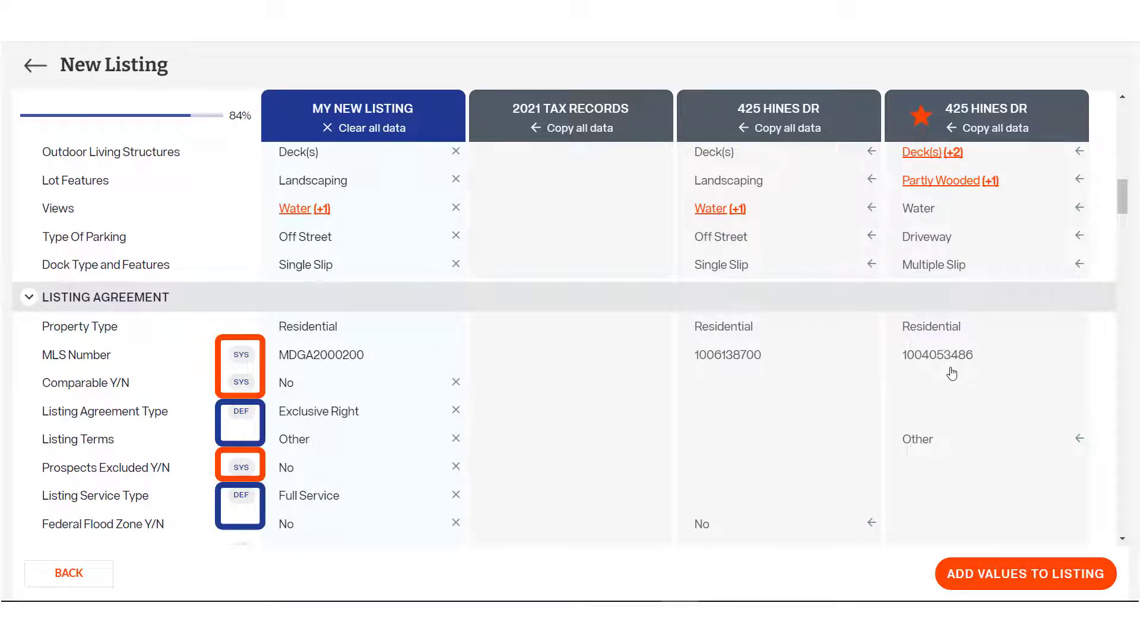
scroll(953, 374, down, 20)
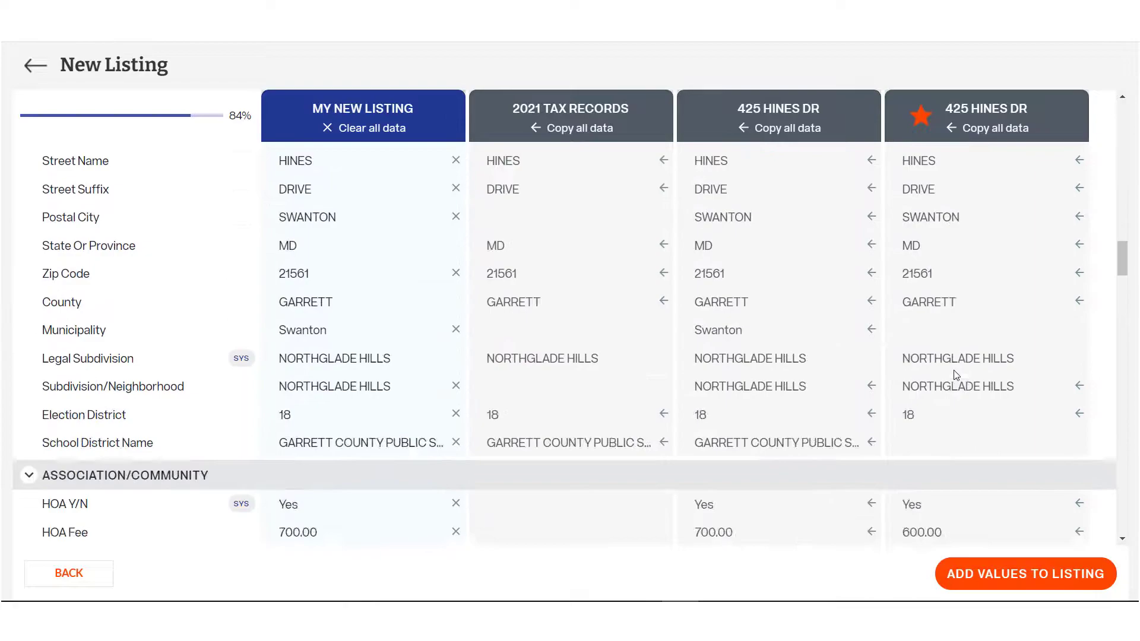
scroll(956, 375, down, 18)
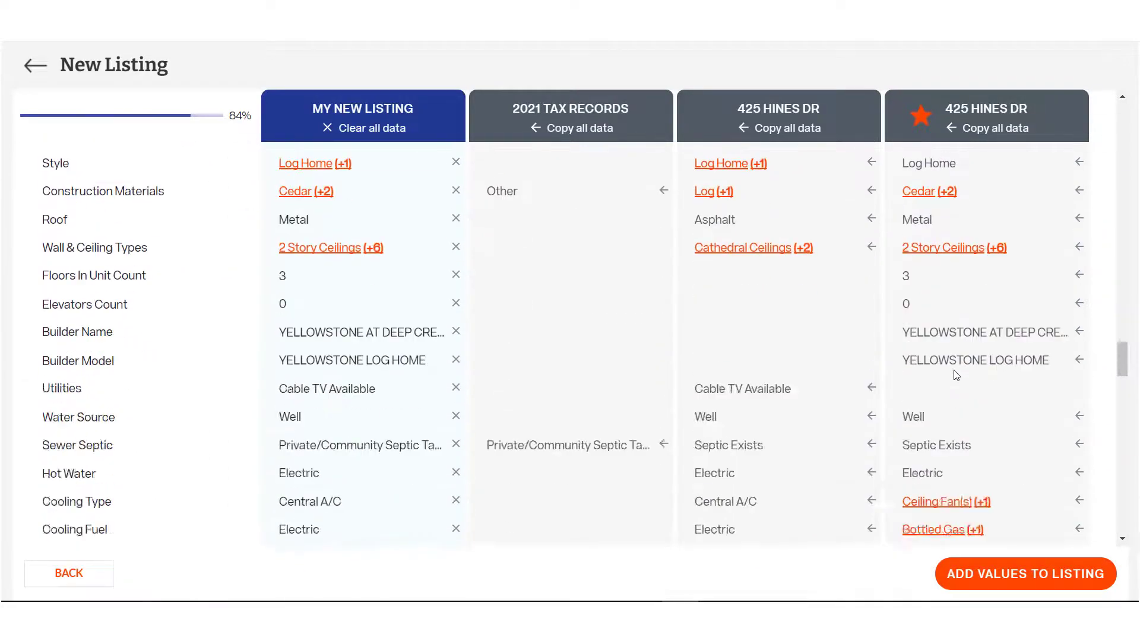
scroll(956, 376, down, 20)
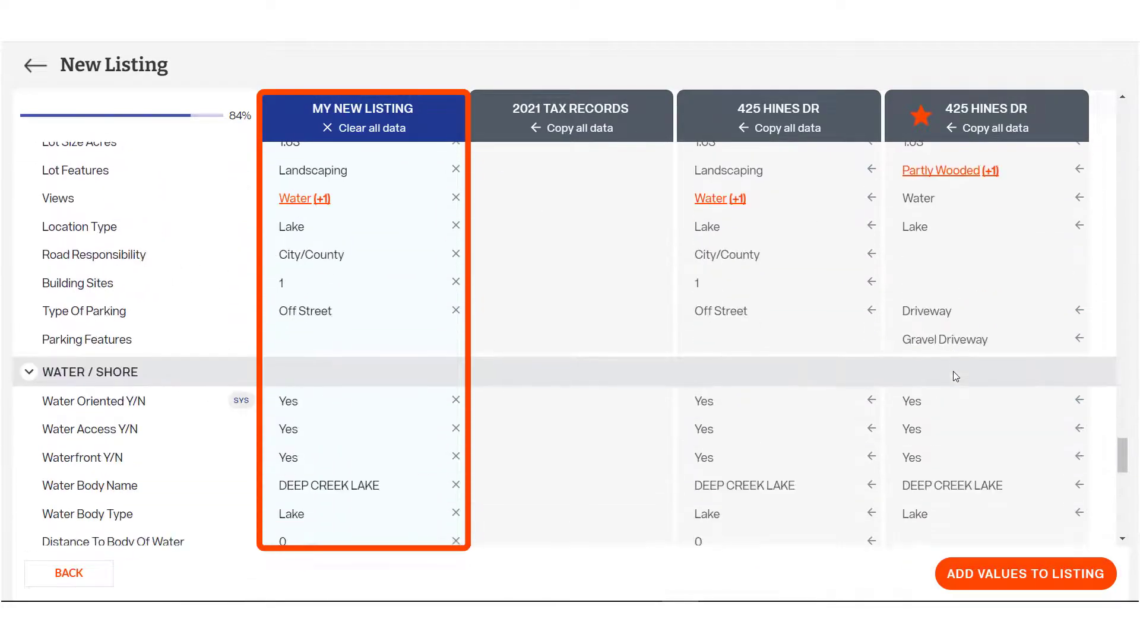
scroll(956, 376, down, 4)
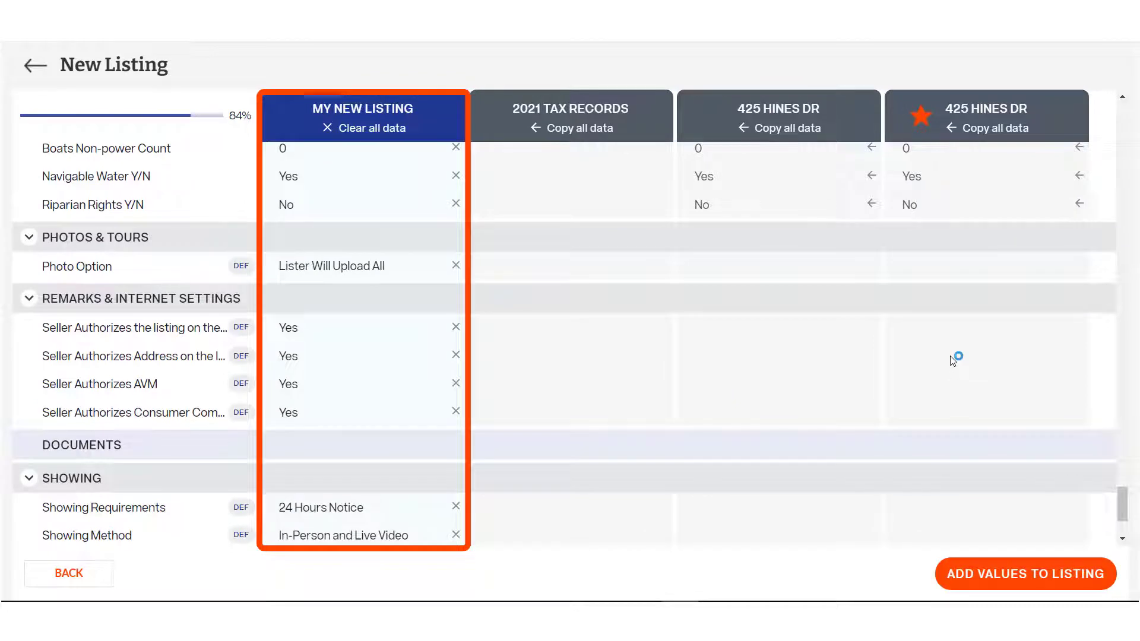
click(32, 66)
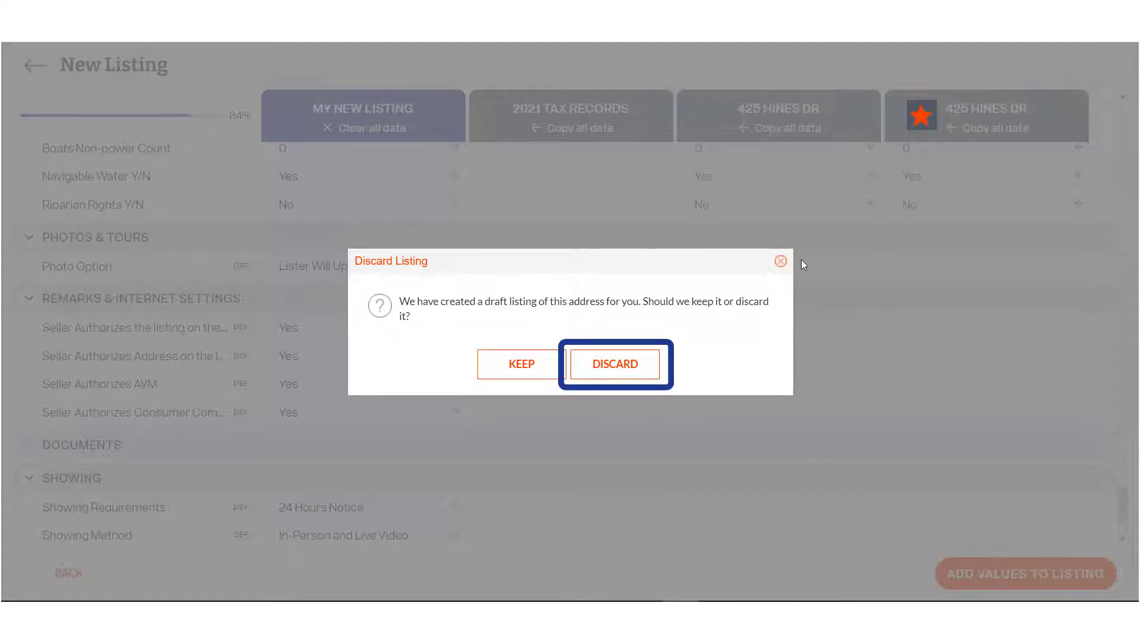
Dismiss the keep-or-discard prompt and add the merged values to the 425 Hines Dr listing
click(781, 263)
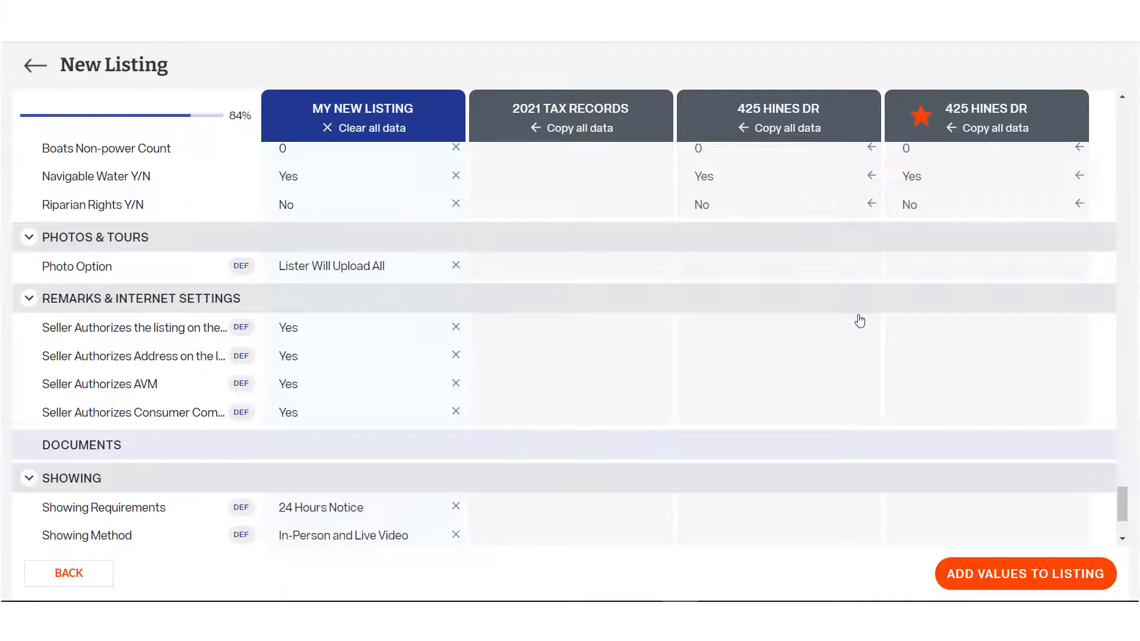
click(1022, 573)
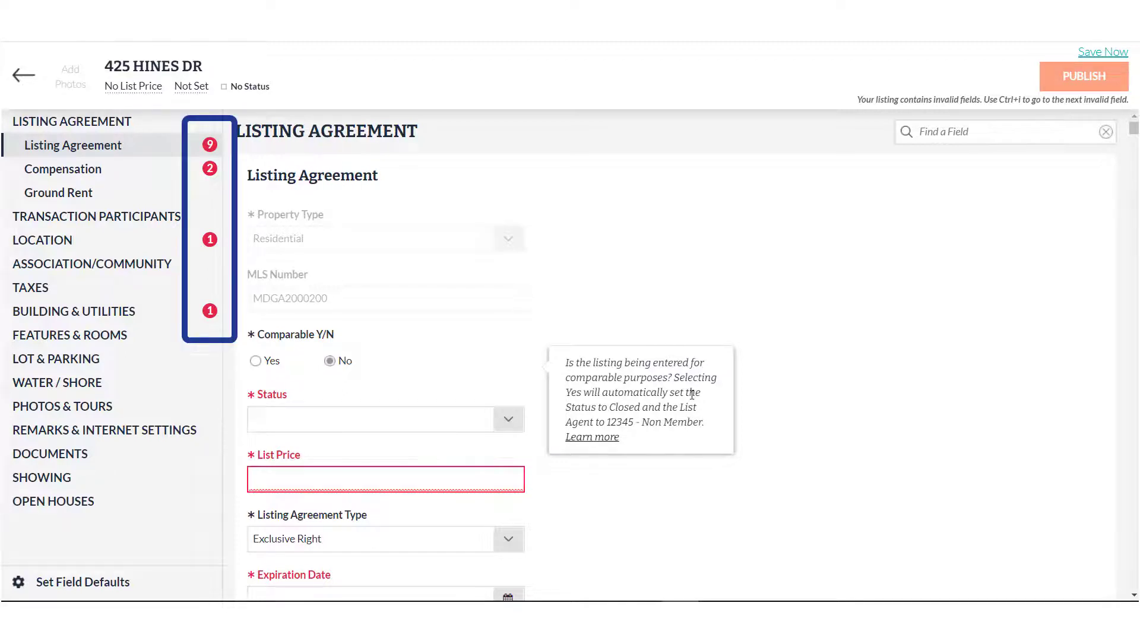
Set status ACTIVE, list price 850000 and expiration date December 28, 2021
scroll(594, 380, down, 1)
click(506, 374)
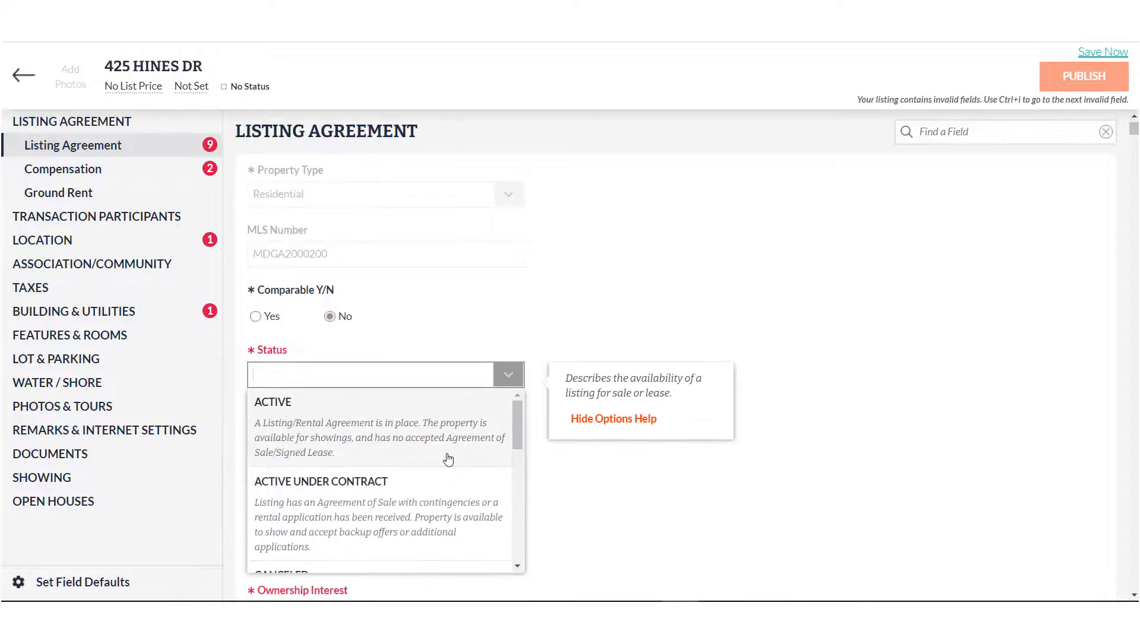
click(427, 415)
click(399, 431)
text(850000)
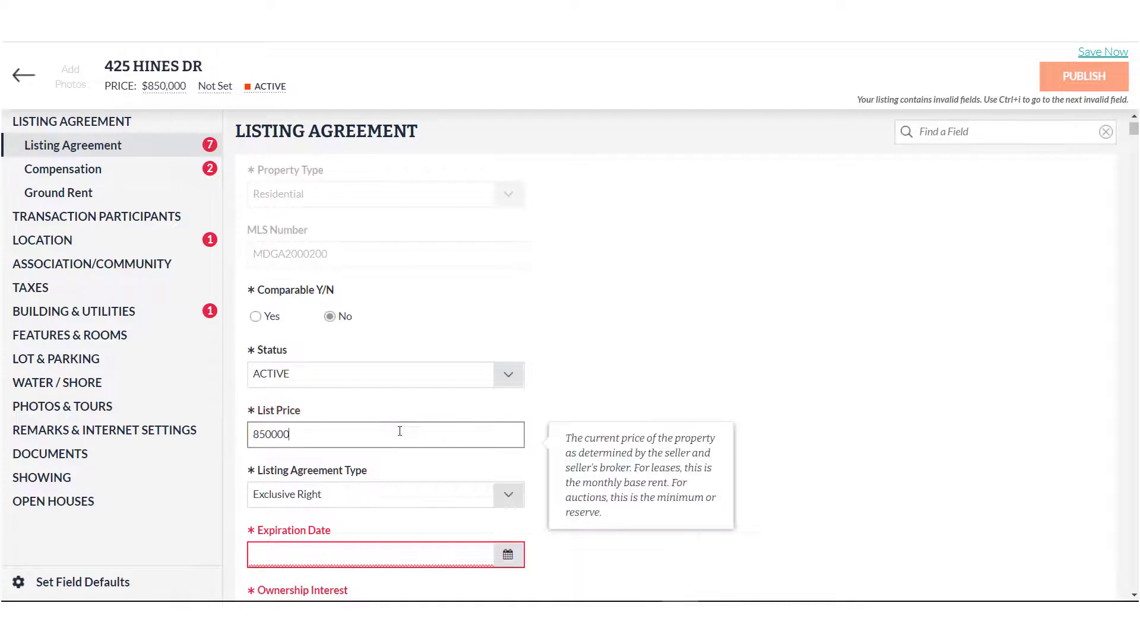
click(508, 554)
click(481, 348)
click(481, 347)
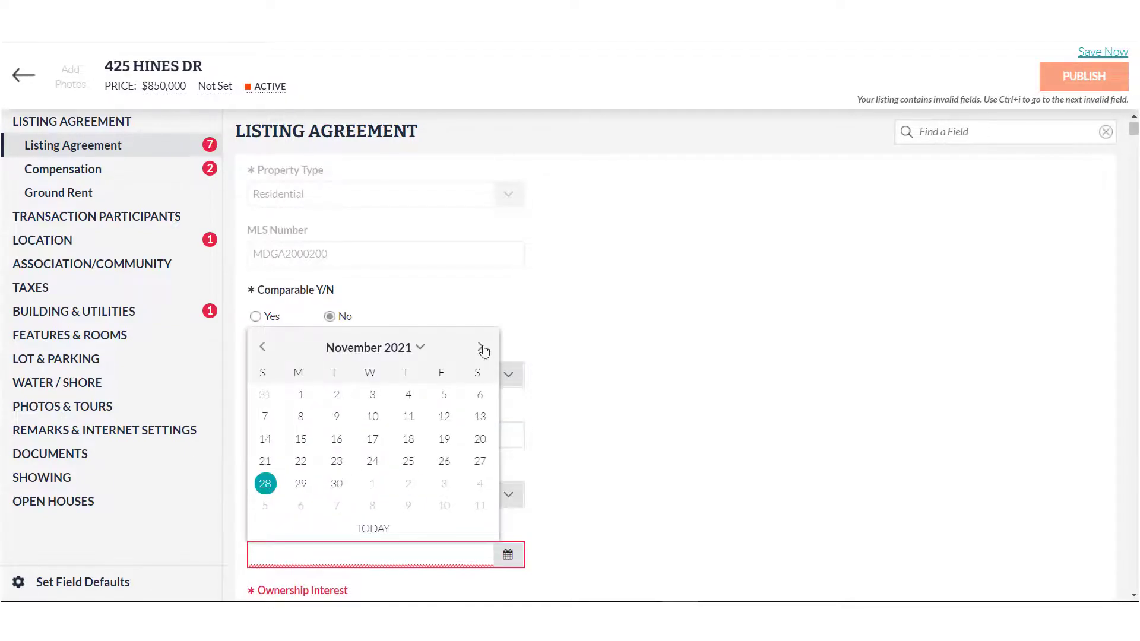
click(336, 485)
Set Fee Simple ownership, No for short sale and REO, and Standard sale type
scroll(751, 368, down, 4)
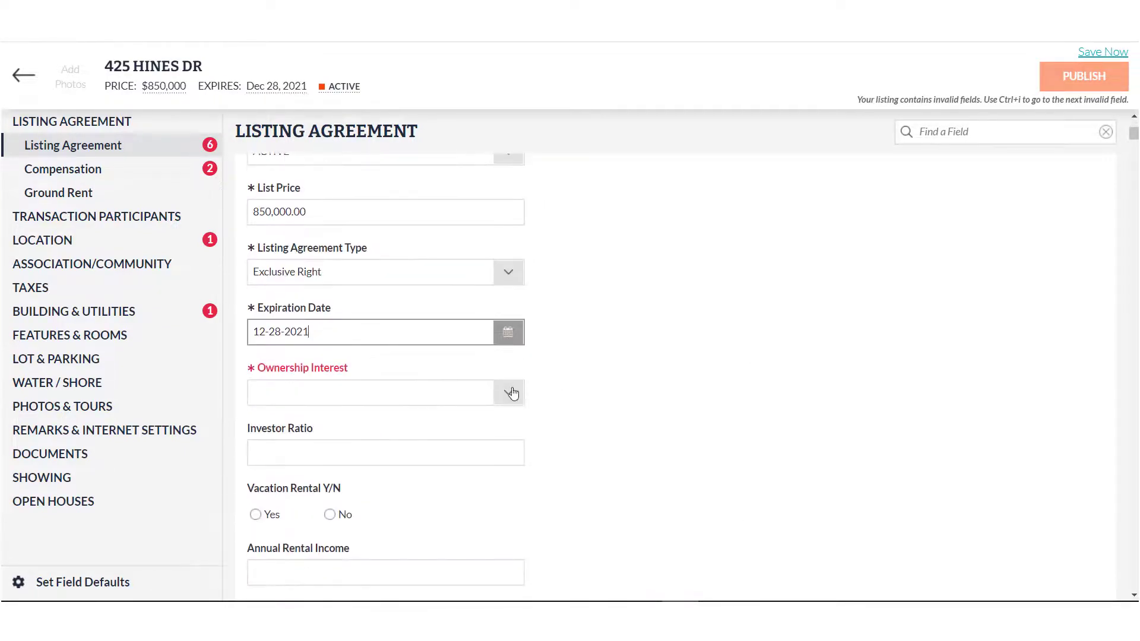
click(509, 392)
click(293, 482)
scroll(667, 438, down, 6)
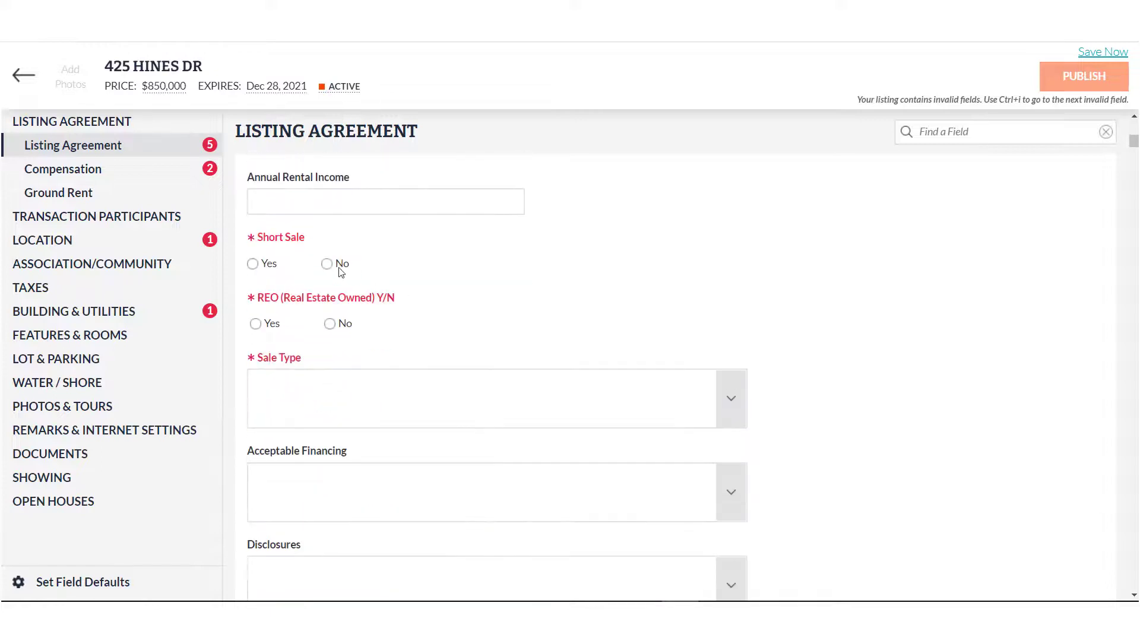
click(332, 265)
click(331, 323)
click(742, 399)
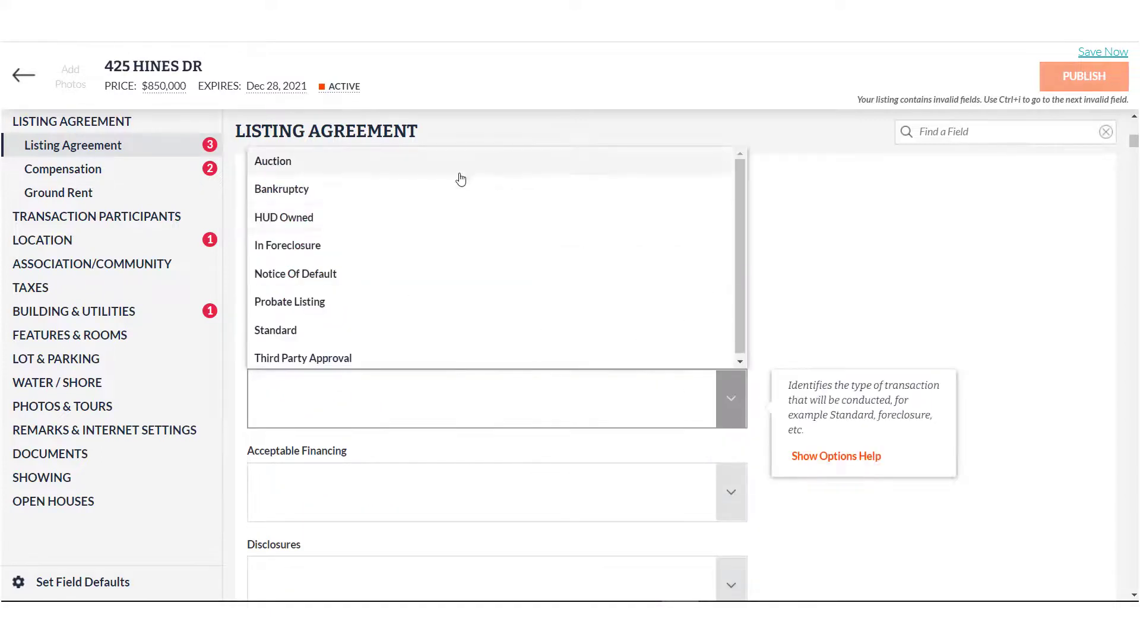
click(283, 328)
click(913, 396)
Answer No to dual agency and set possession to Immediate
scroll(834, 394, down, 6)
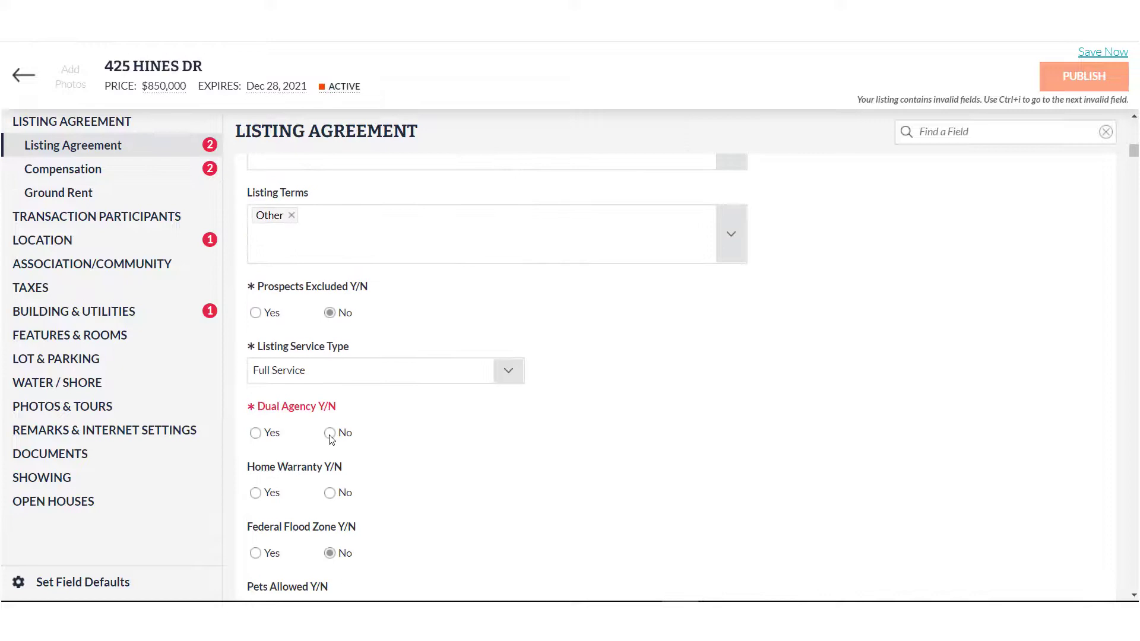
click(333, 578)
scroll(843, 407, down, 8)
click(736, 508)
click(295, 470)
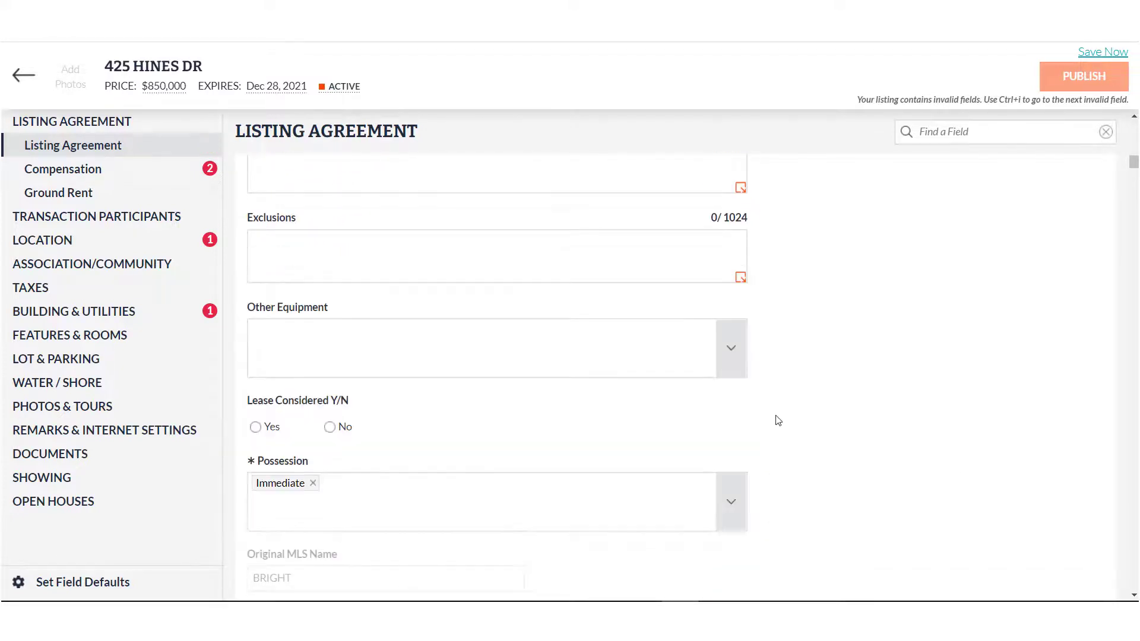
scroll(796, 425, down, 3)
Set buyer agency and sub agency compensation to 3 percent each
click(59, 172)
click(508, 194)
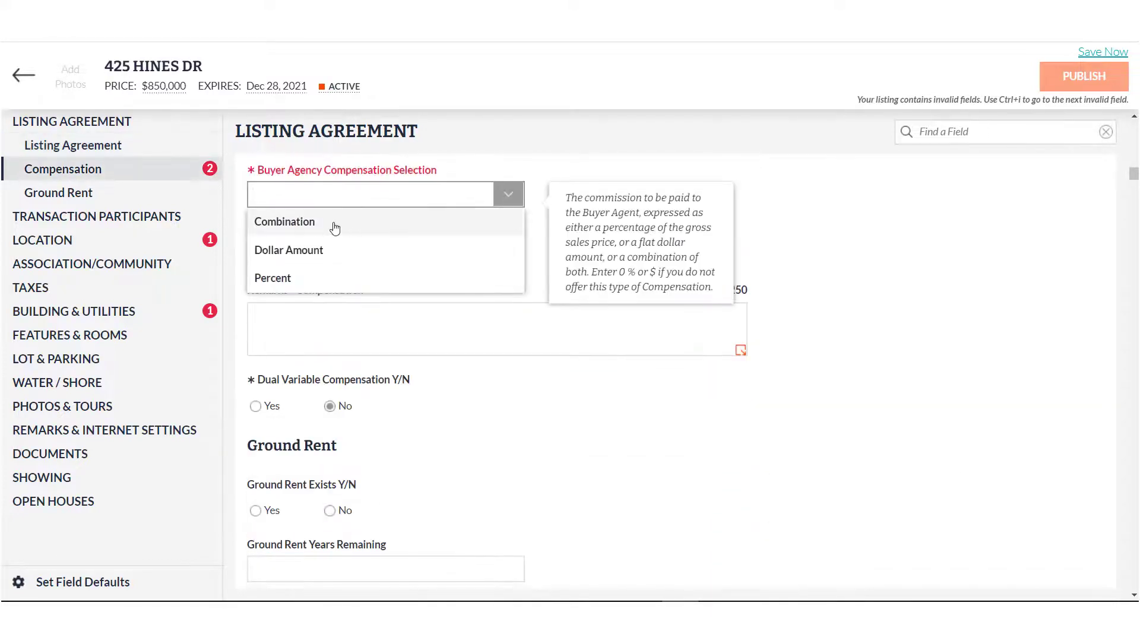
click(284, 280)
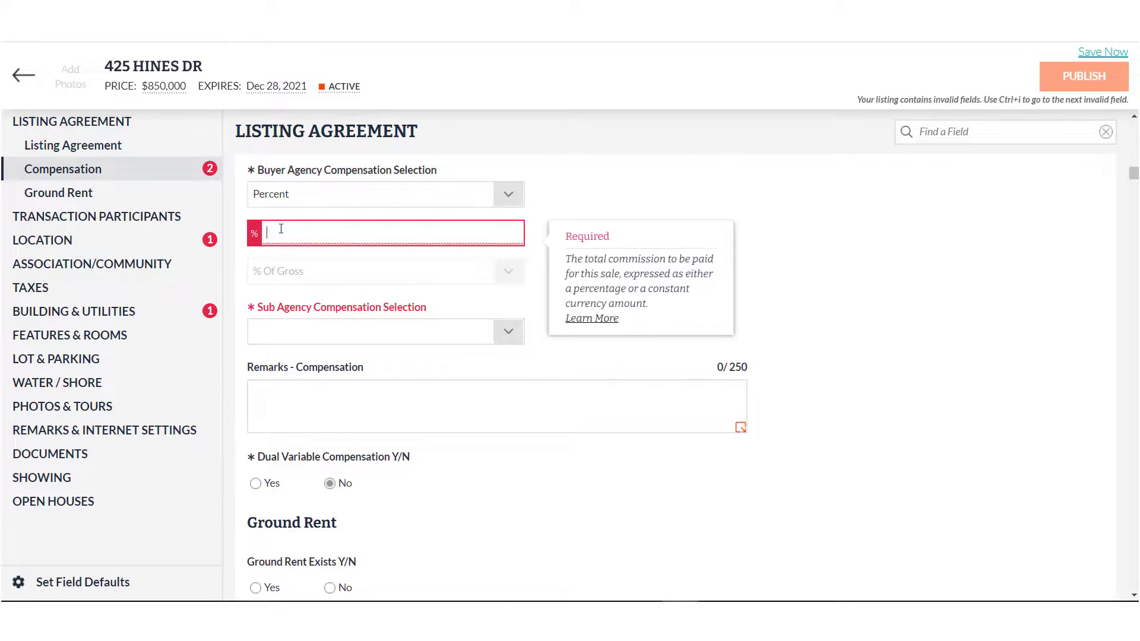
text(3)
click(508, 331)
click(273, 415)
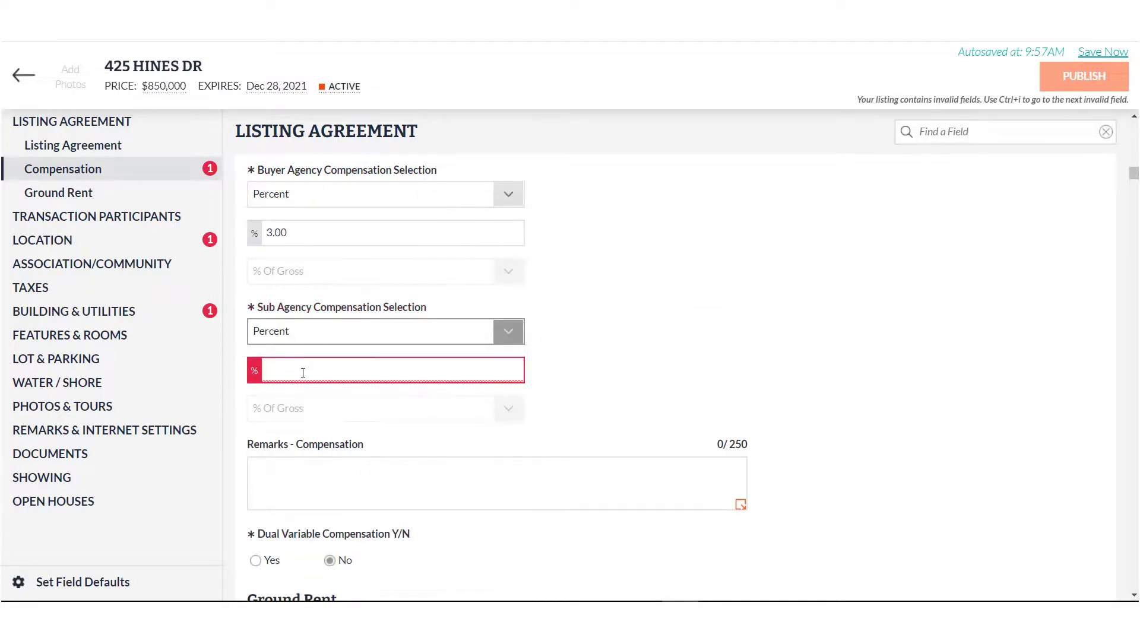
text(3)
Step through the Location section's required Directions field to the Levels/Stories dropdown
click(68, 240)
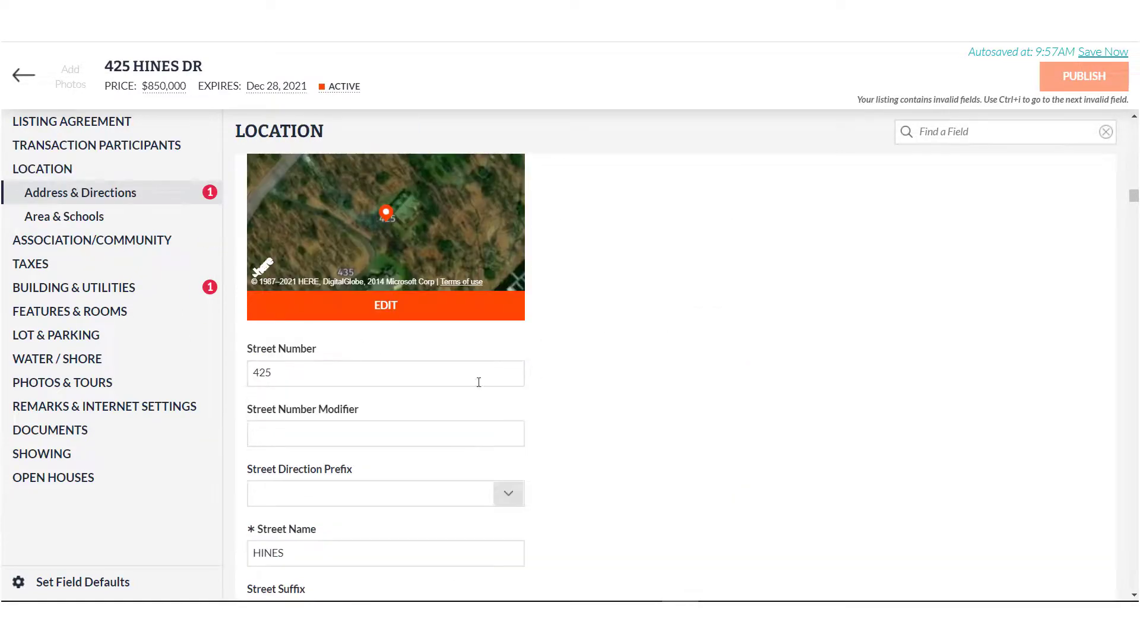
key(ctrl+i)
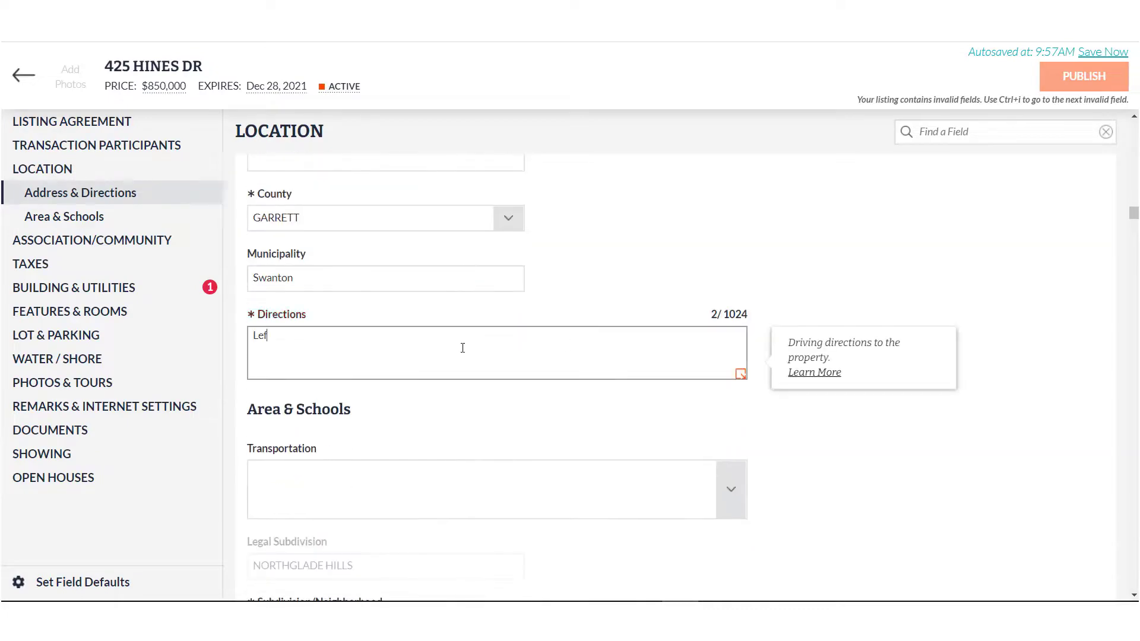
key(ctrl+i)
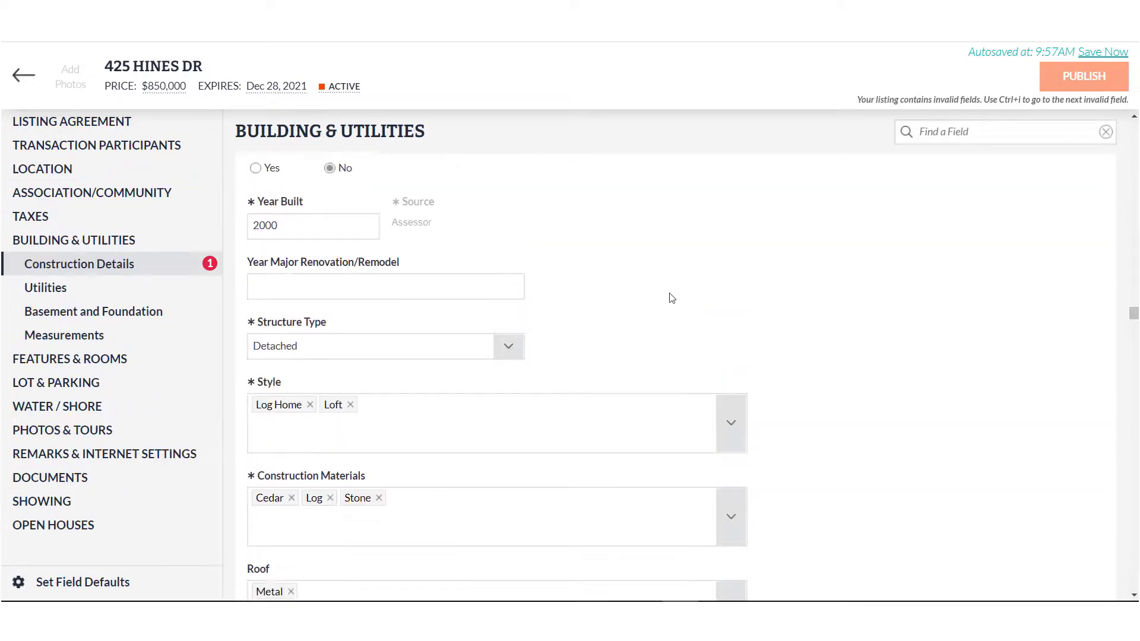
click(508, 201)
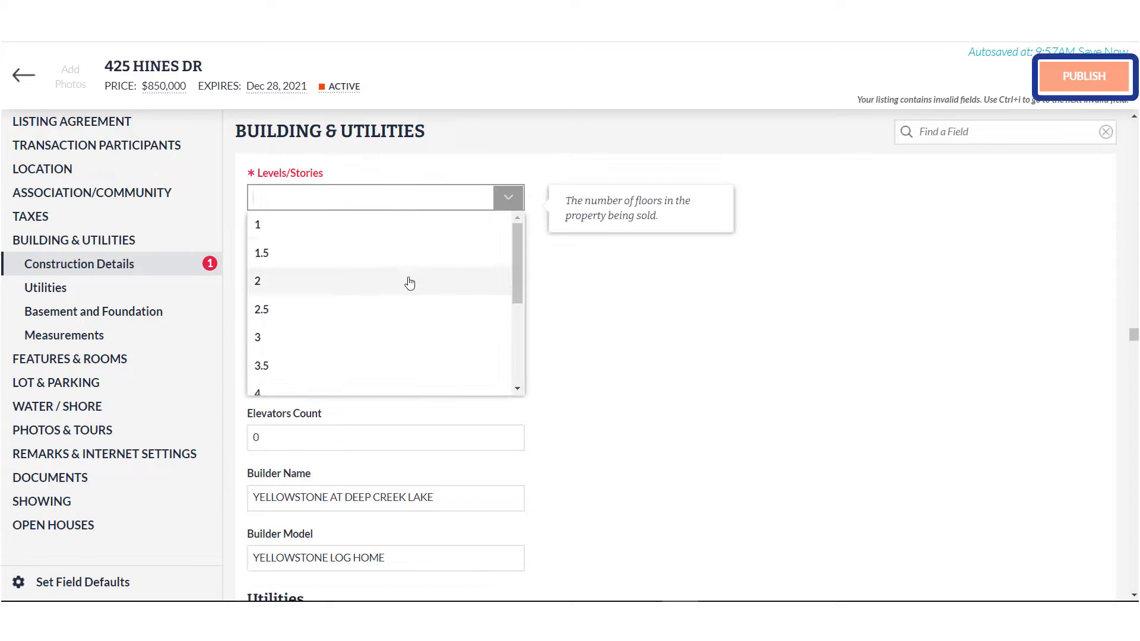